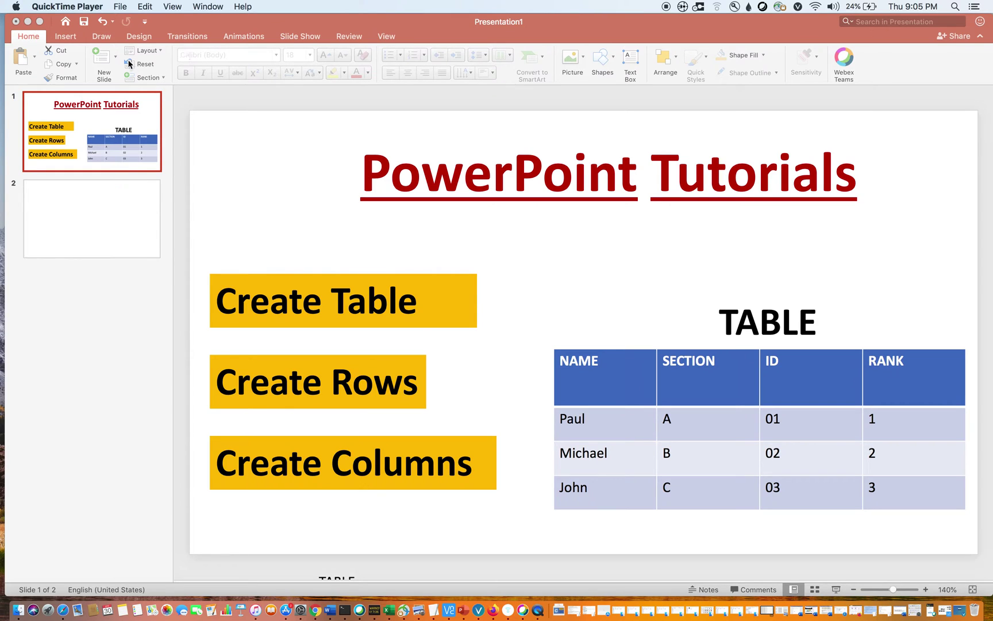
Bring PowerPoint forward, open the blank slide 2 and show the Insert tools.
left_click(192, 26)
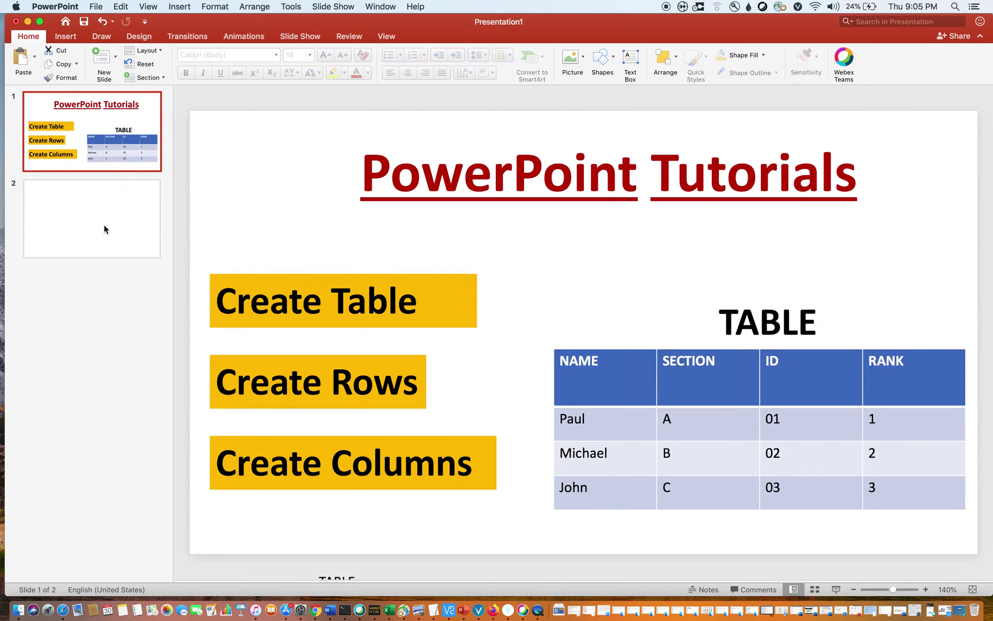
left_click(104, 228)
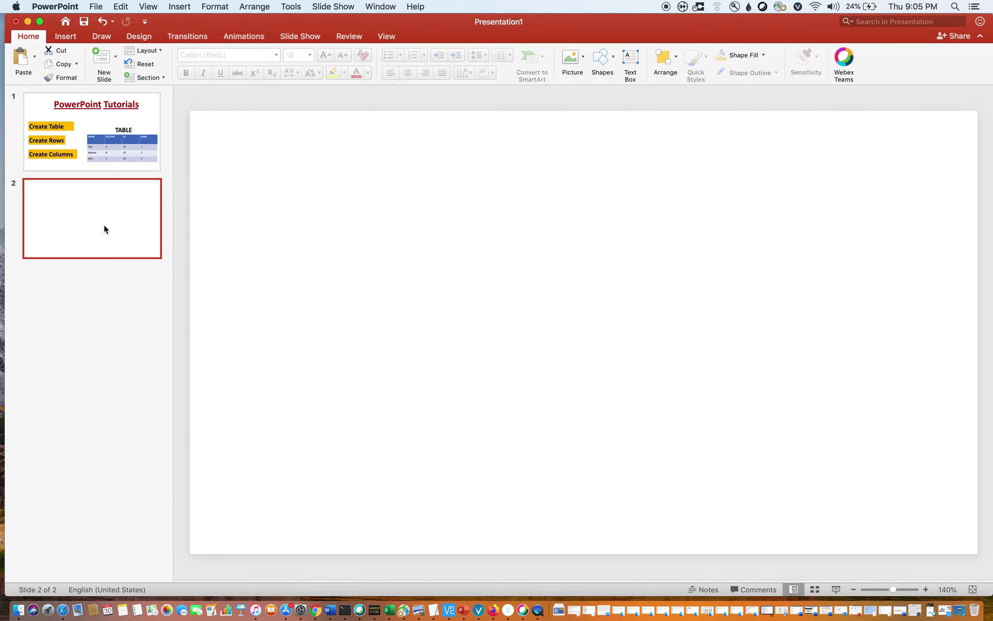
left_click(66, 38)
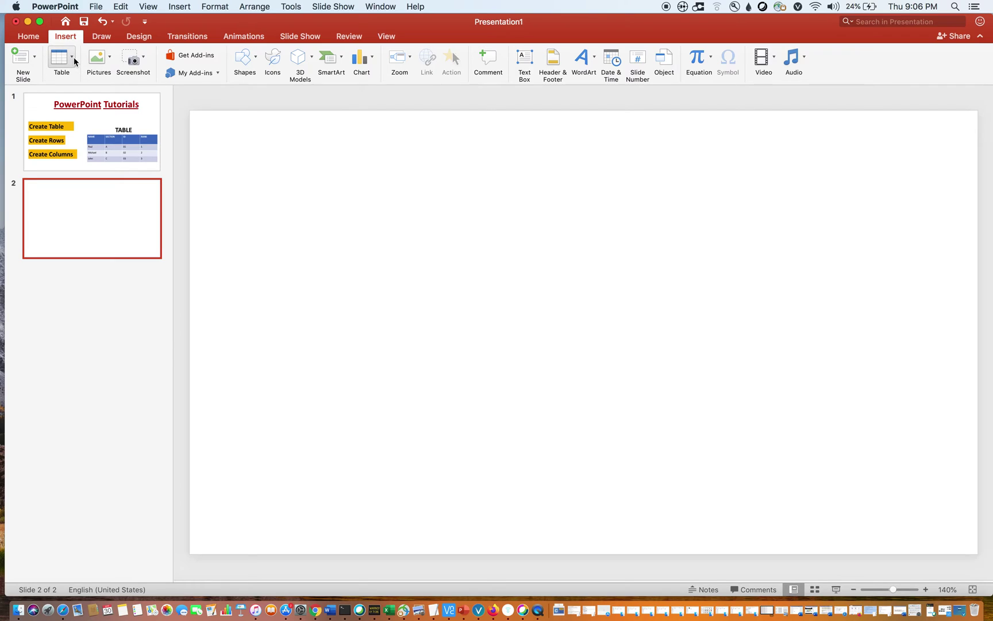
Insert a 4-column by 3-row table on slide 2.
left_click(73, 59)
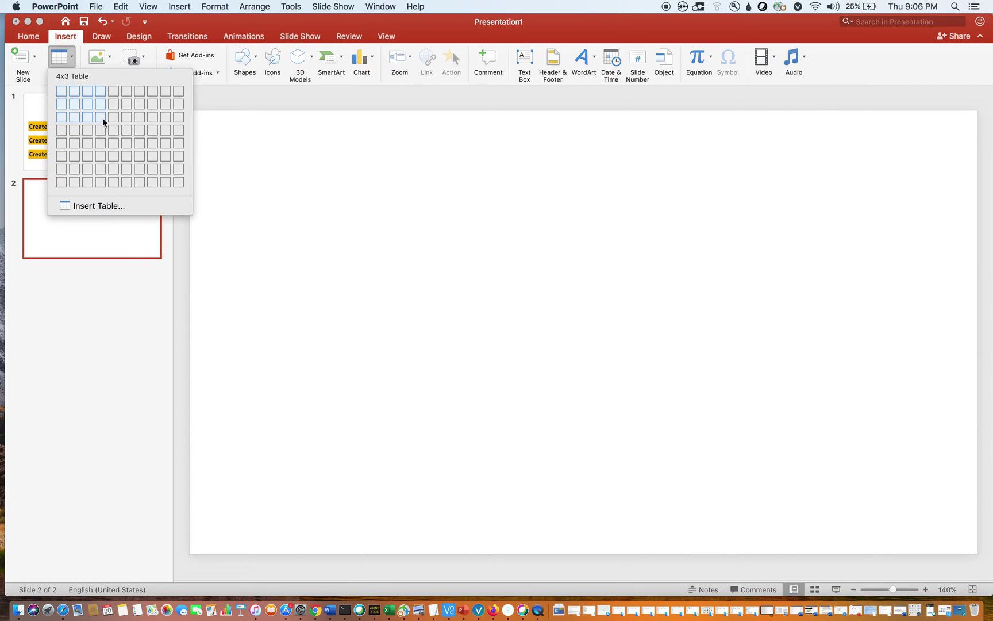
left_click(102, 118)
left_click(103, 118)
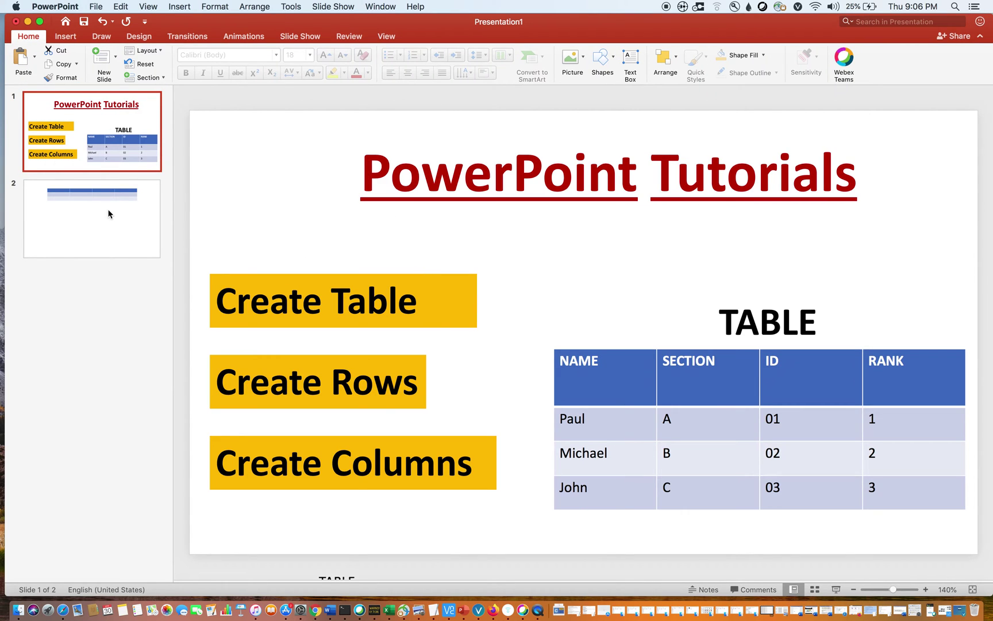
left_click(110, 213)
Type 'Name' and 'Roll number' into the first two header cells.
left_click(435, 170)
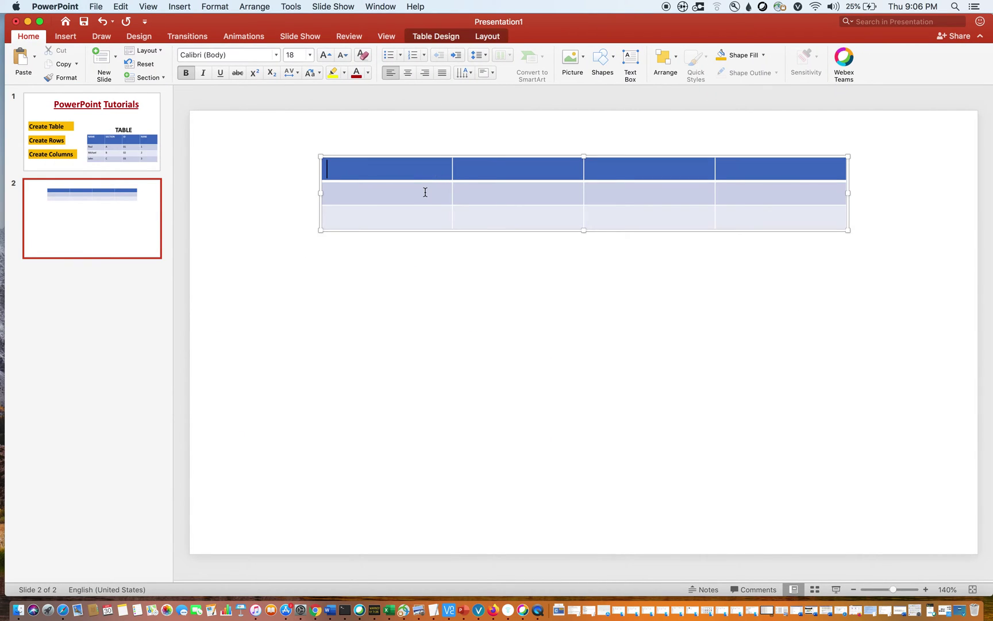
left_click(426, 191)
left_click(364, 173)
type("Name")
left_click(508, 170)
type("roo")
key("BackSpace")
type("ll niu")
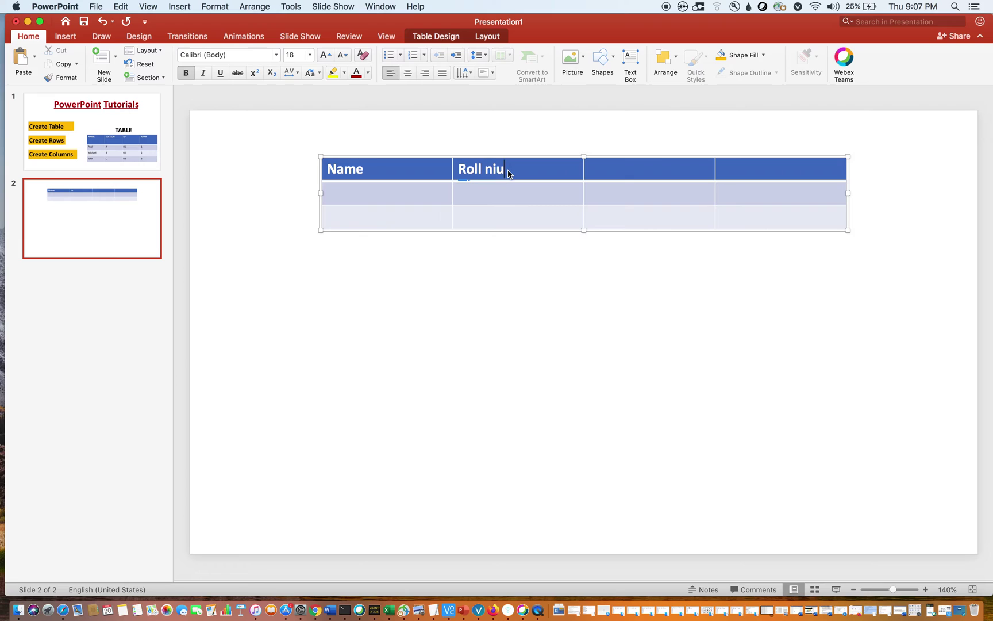
key("BackSpace")
key("BackSpace")
type("umber")
Type 'Subject' and 'marks' into the third and fourth header cells.
left_click(618, 169)
type("Subject")
left_click(728, 176)
type("marks")
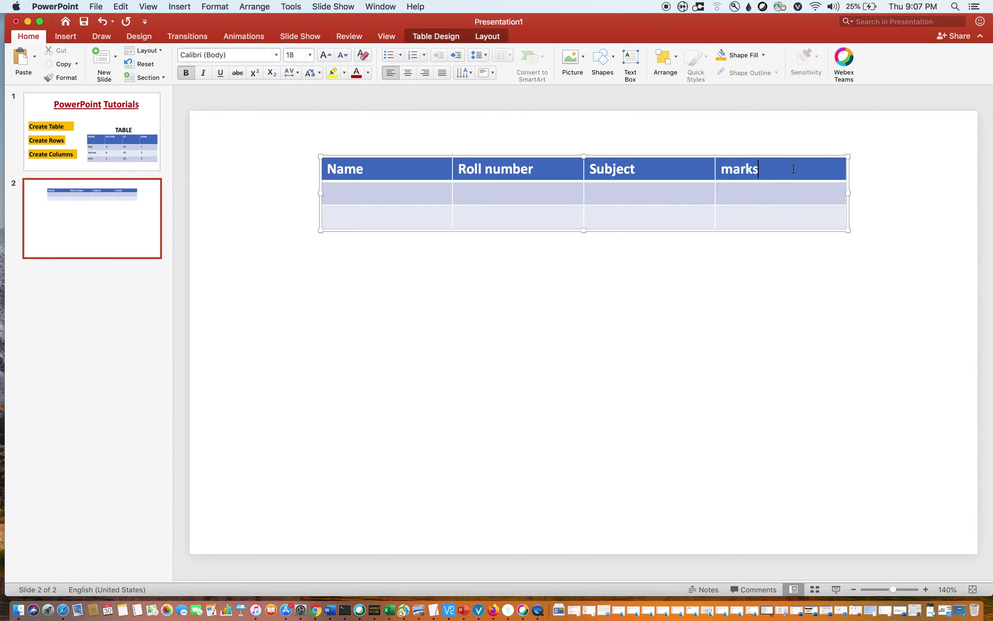
right_click(793, 170)
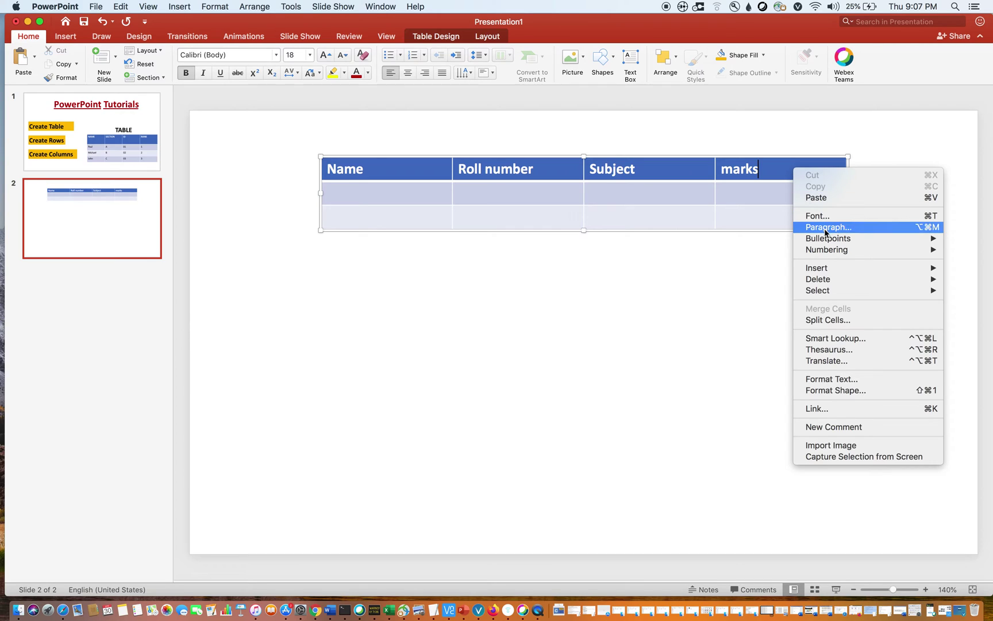
Insert a column right of marks and head it 'Grade'.
mouse_move(839, 269)
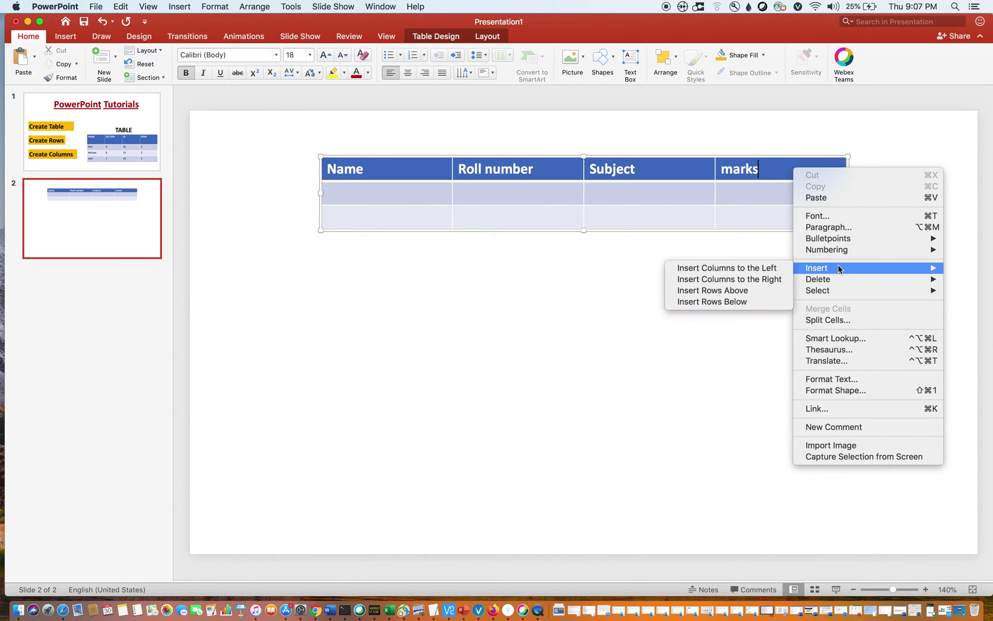
left_click(775, 280)
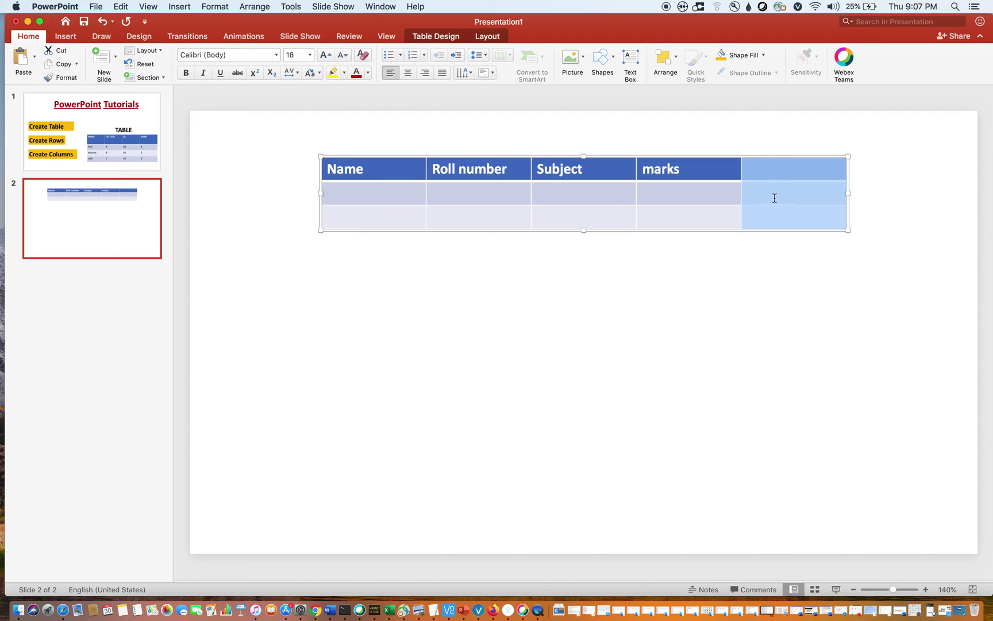
left_click(786, 170)
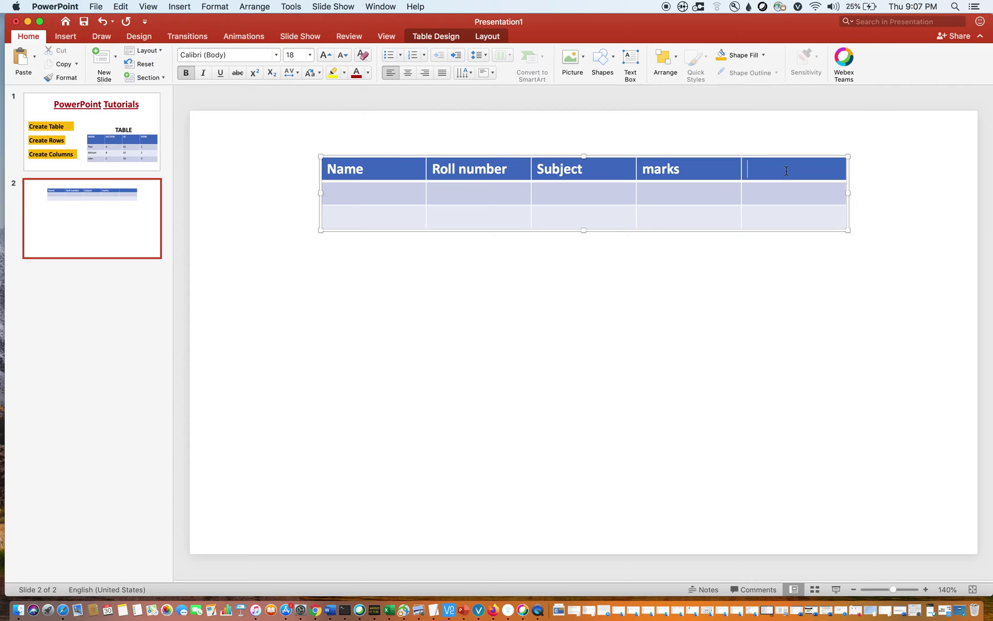
type("Grade")
Fill the first data row with a student's name, 01, maths, 86 and B+.
left_click(362, 199)
type("P;aul")
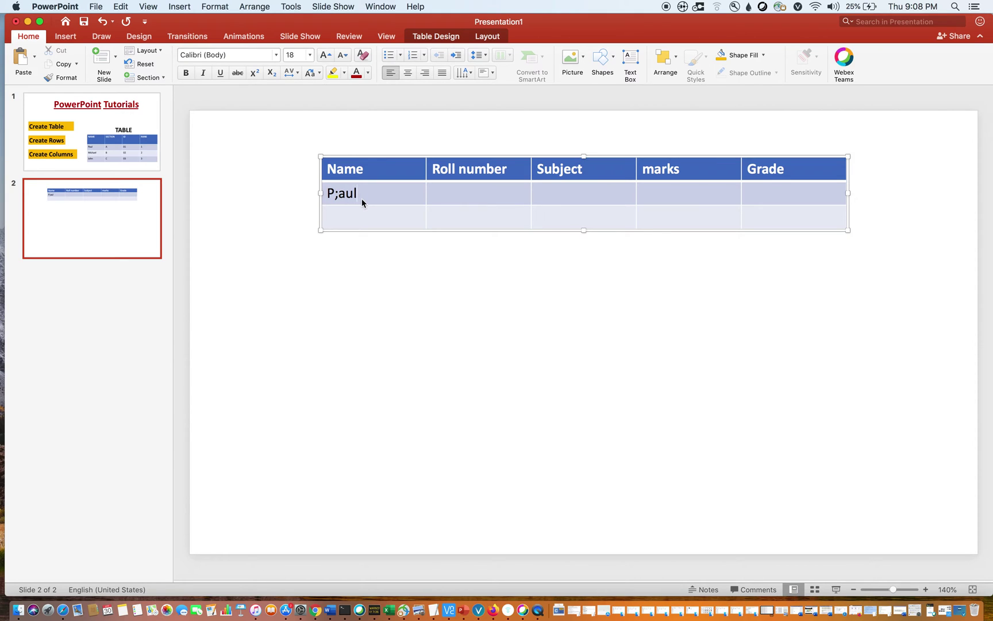
key("BackSpace")
key("BackSpace")
key("BackSpace")
key("BackSpace")
type("aul")
left_click(460, 191)
type("01")
left_click(568, 191)
type("maths")
left_click(682, 192)
type("86")
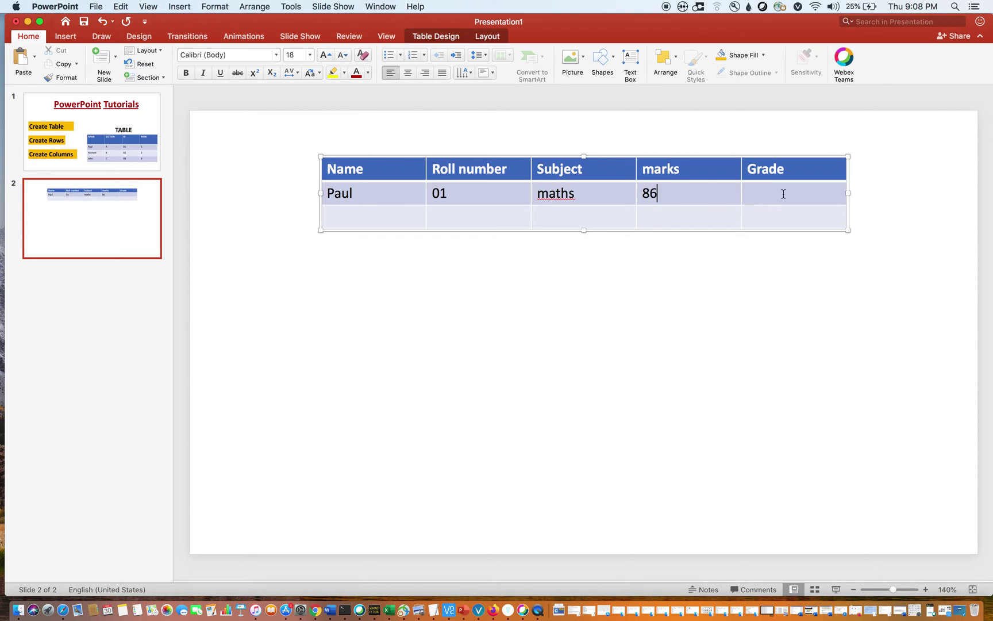
left_click(782, 194)
type("b")
key("BackSpace")
type("B+")
Fill the second data row with another student's name, 02, chem, 98 and A+.
left_click(342, 222)
type("Michael")
left_click(449, 217)
type("02")
left_click(582, 217)
type("chem")
left_click(687, 210)
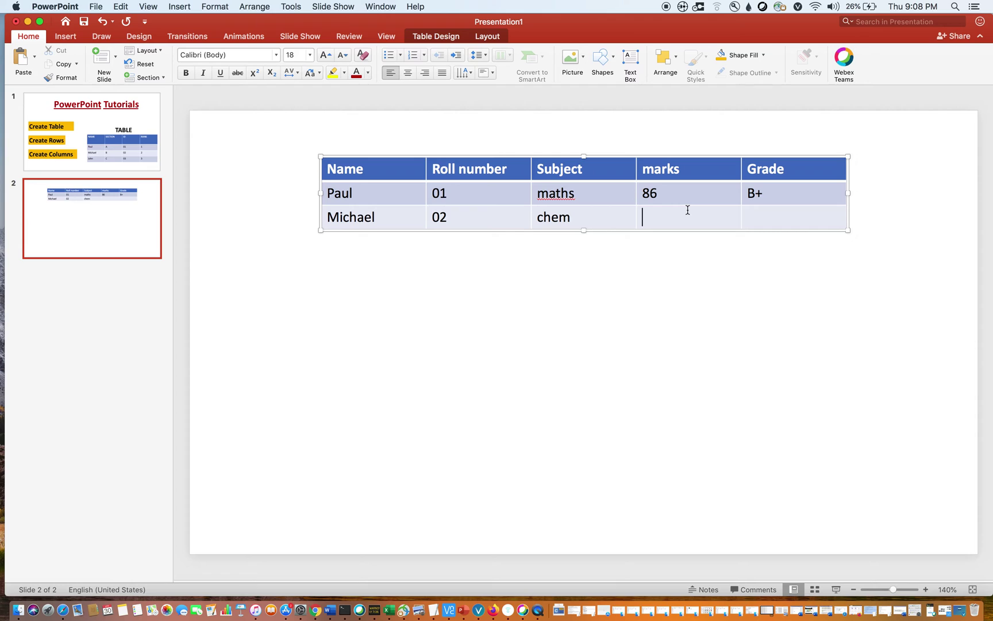
type("98")
left_click(787, 221)
type("A+")
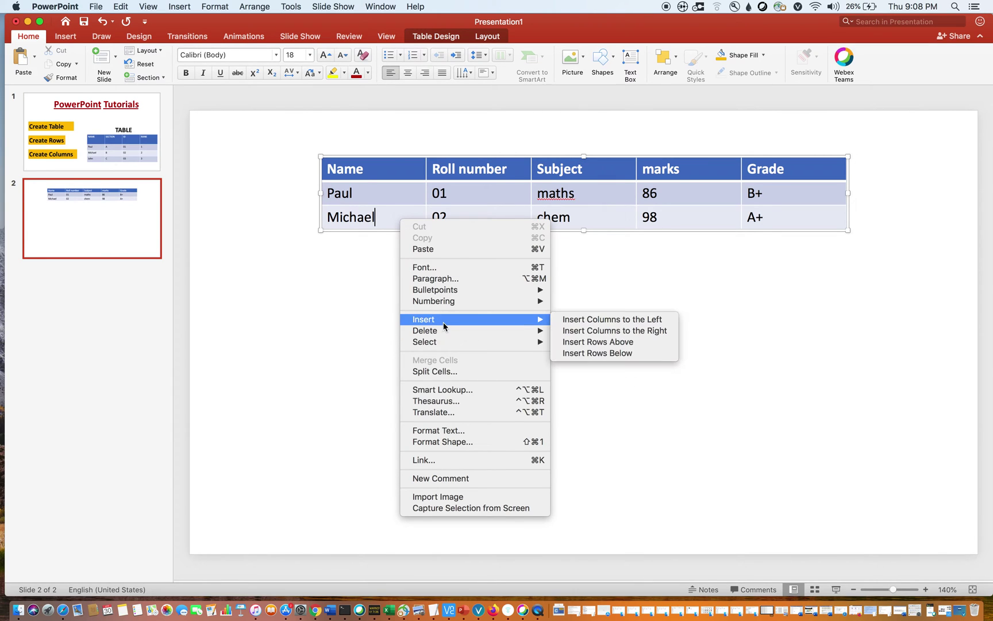
Insert a blank row below the second student's row.
mouse_move(443, 320)
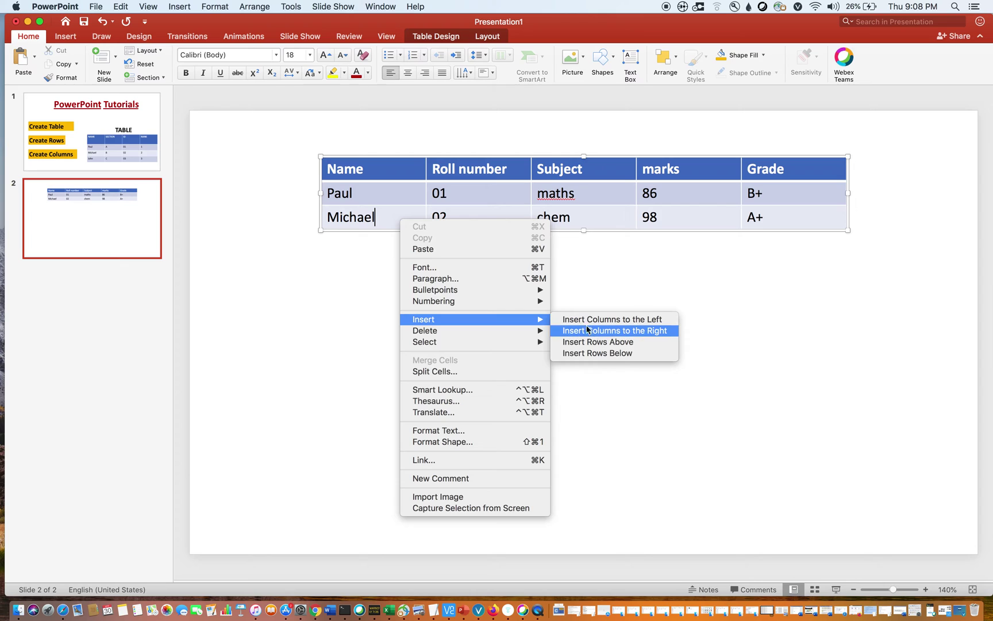
left_click(630, 354)
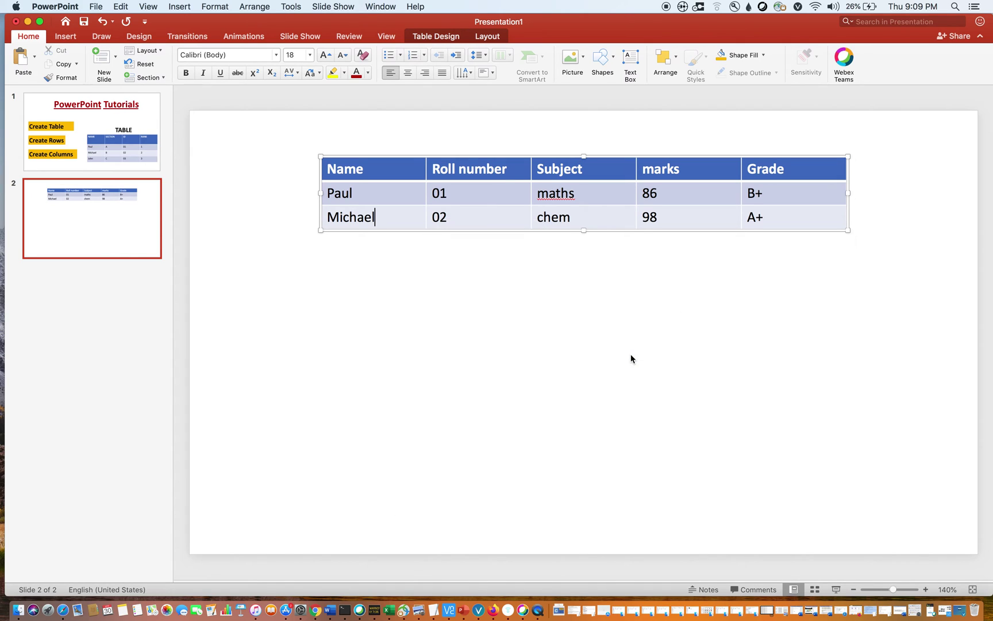
left_click(481, 285)
Enter a third student's name and roll number 03 in the new row.
left_click(390, 235)
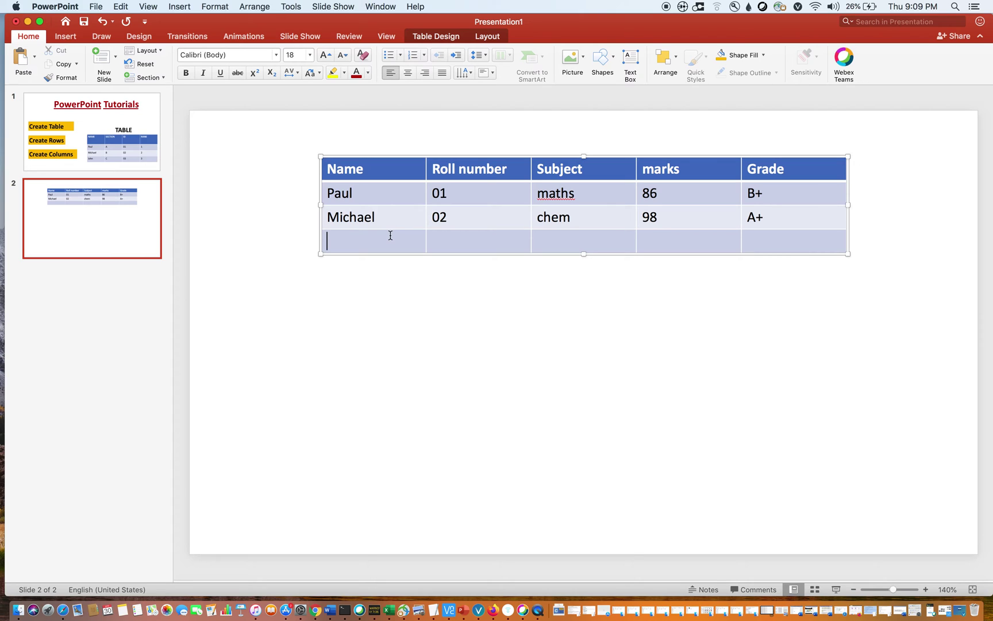
type("Andrea")
left_click(459, 246)
type("02")
key("BackSpace")
type("3")
left_click(567, 241)
Delete the marks column from the table.
right_click(784, 167)
left_click(742, 292)
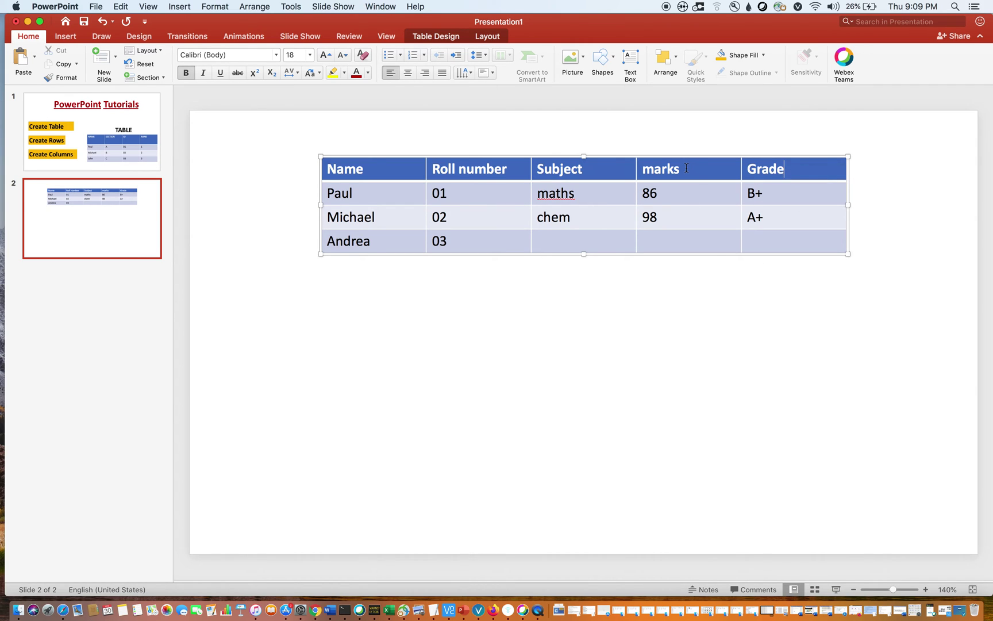
double_click(649, 169)
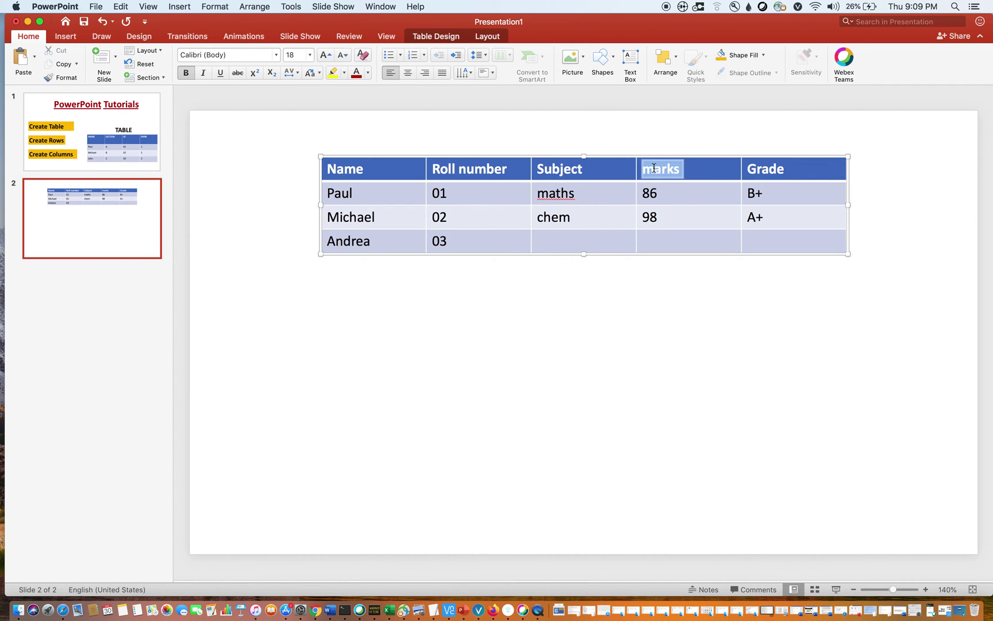
left_click(709, 168)
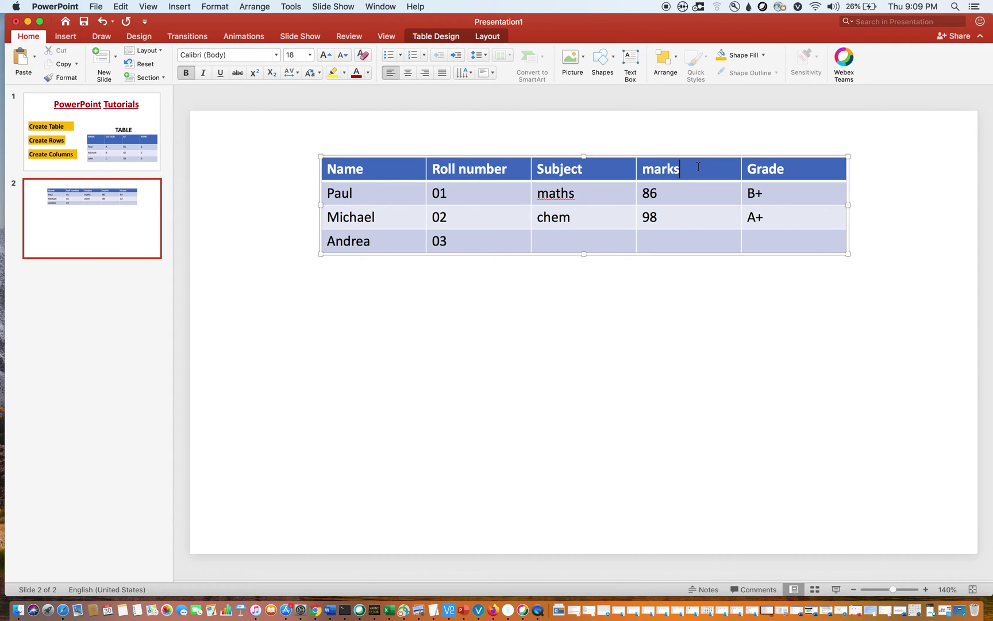
right_click(698, 167)
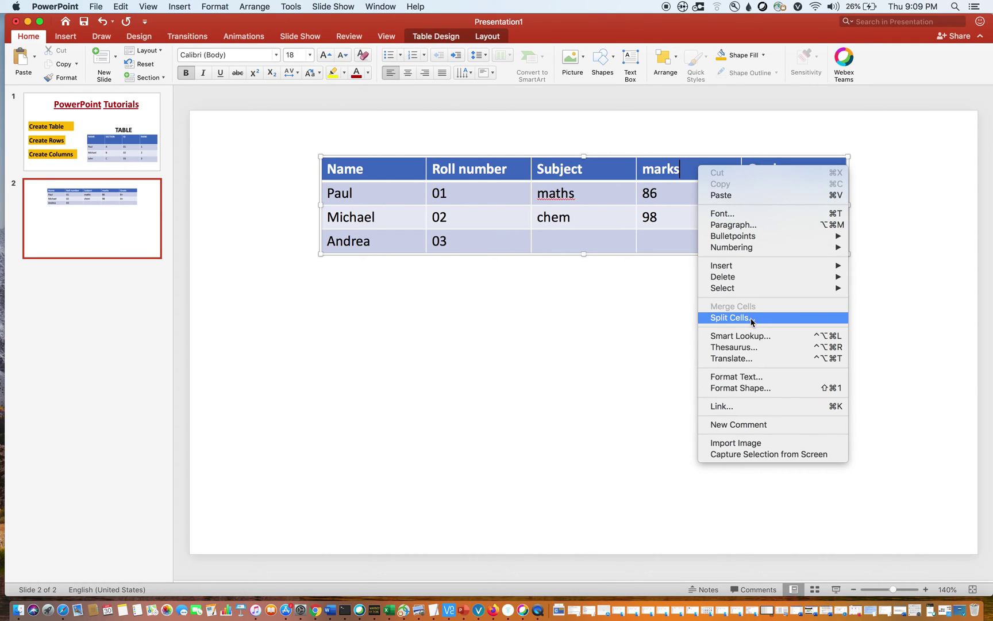
mouse_move(747, 277)
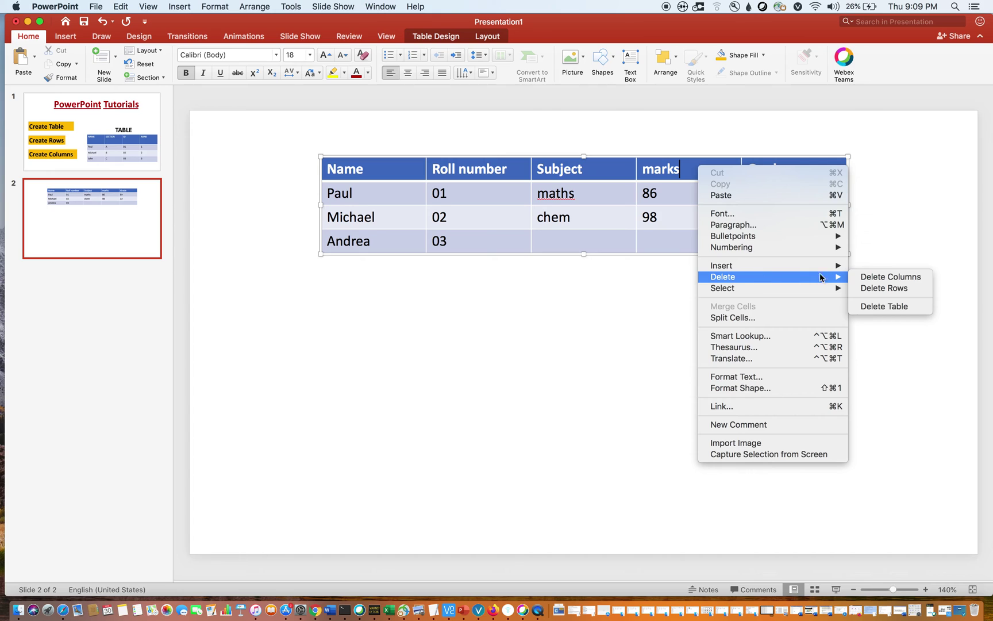
left_click(872, 277)
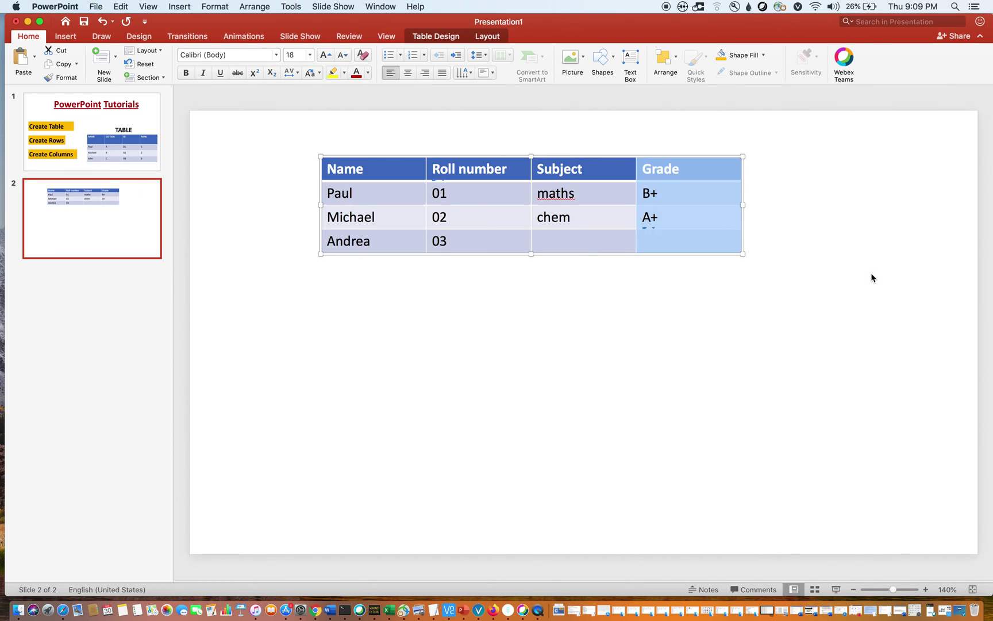
left_click(608, 294)
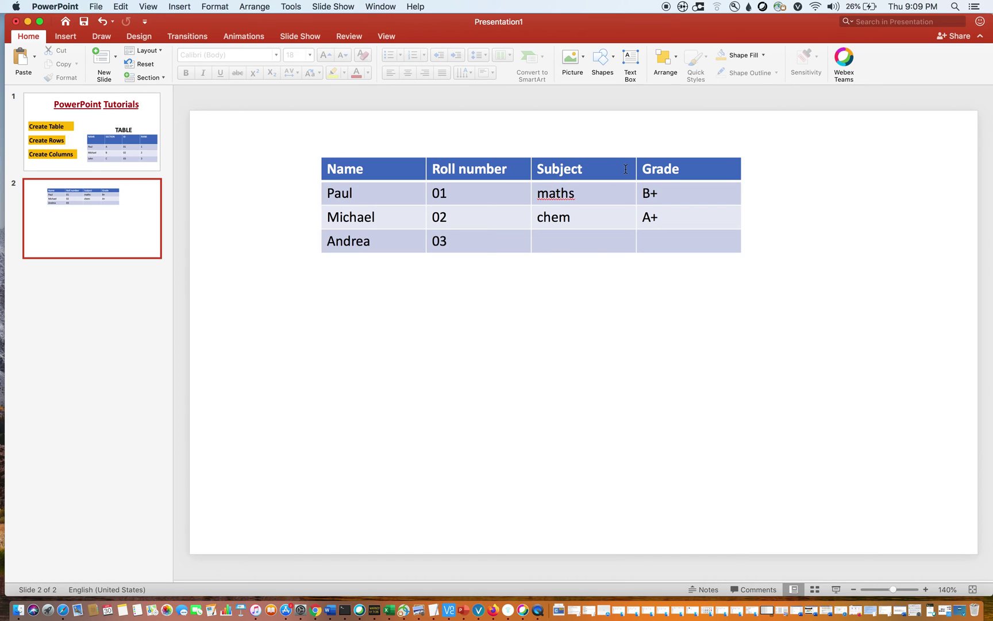
Nudge the table's left edge slightly to the right.
left_click(386, 238)
left_click(405, 223)
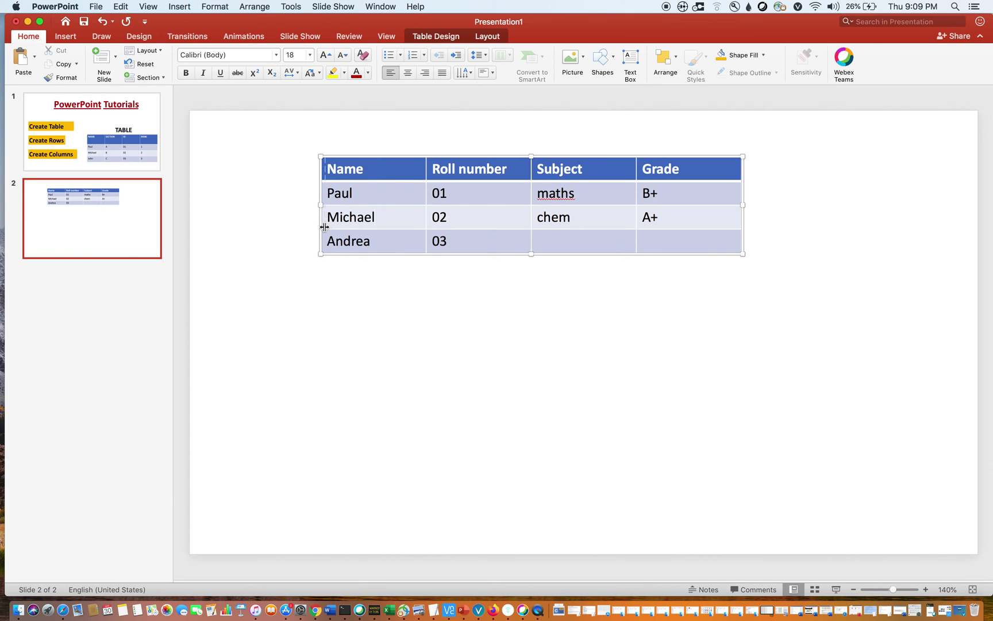
left_click_drag(324, 227, 326, 227)
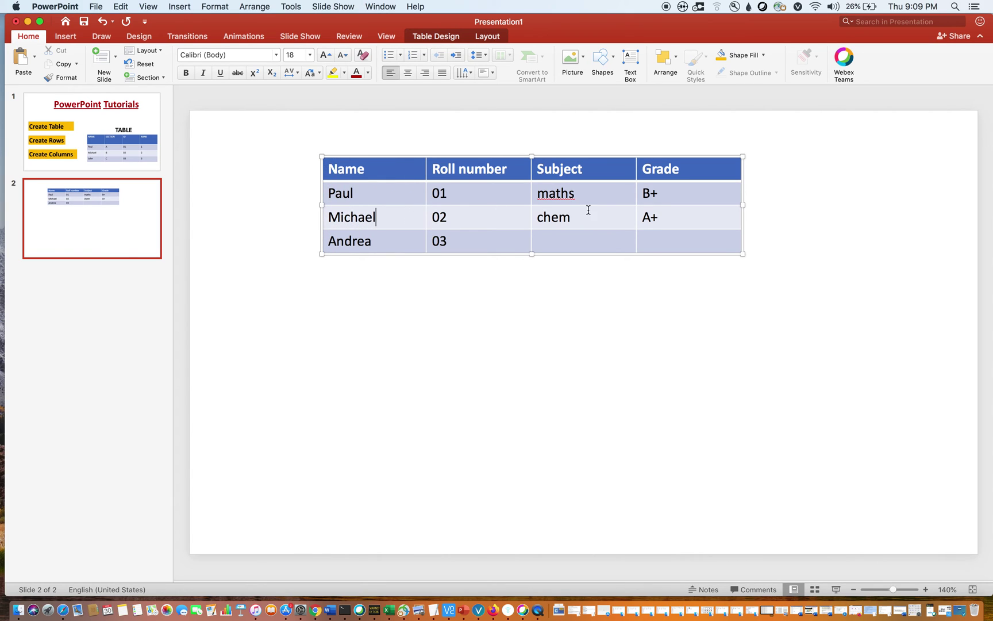
Delete the second student's row, leaving the first and third student rows.
right_click(390, 217)
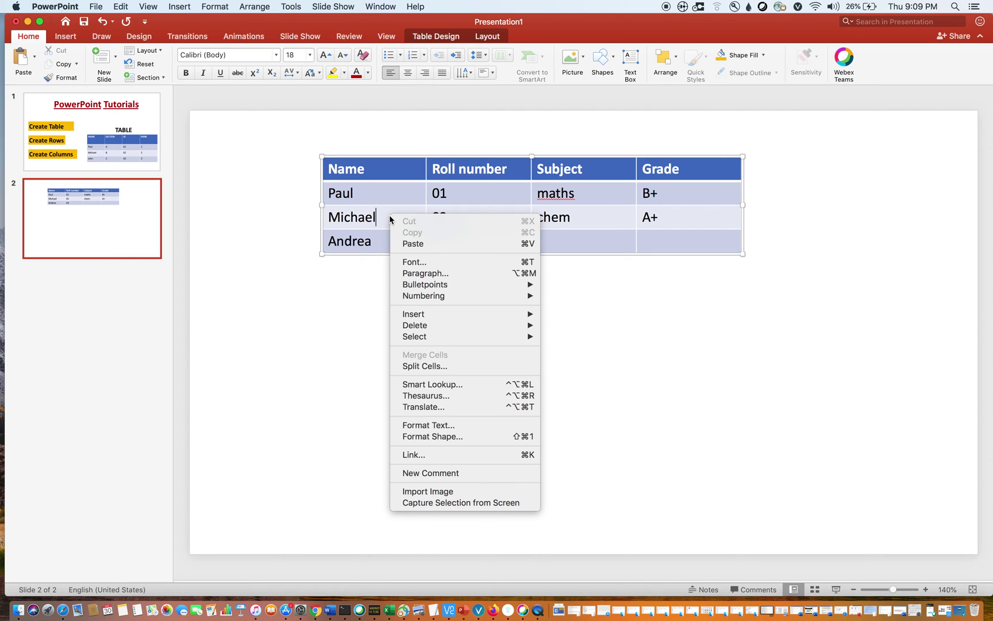
mouse_move(449, 329)
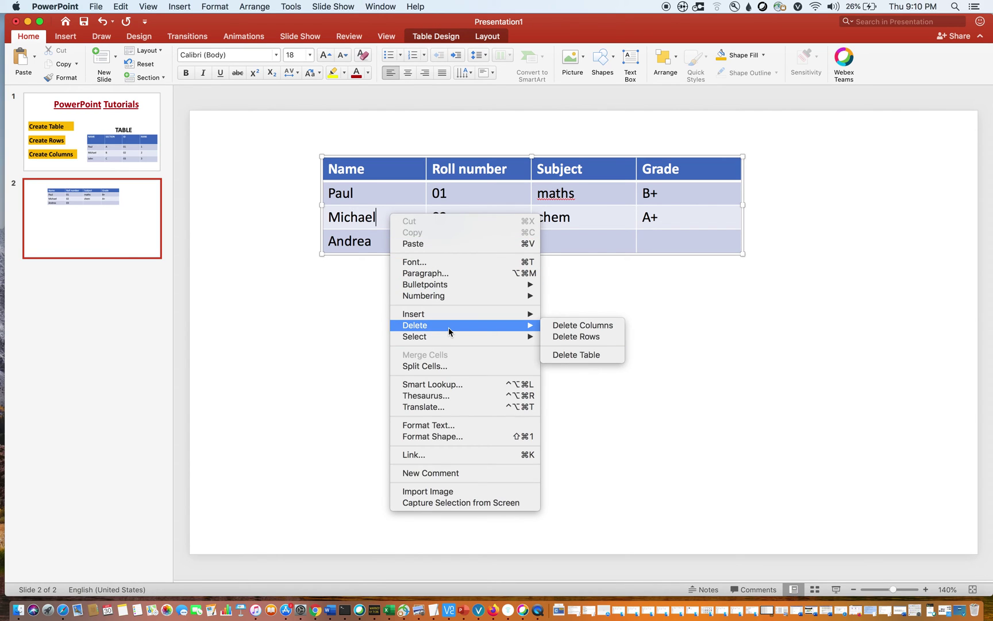
left_click(572, 336)
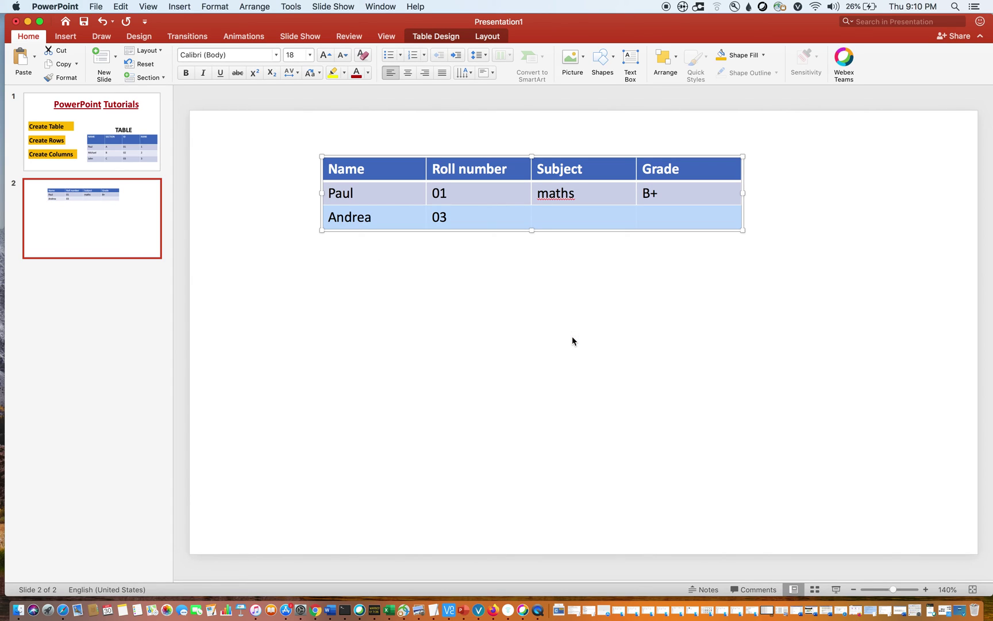
left_click(572, 336)
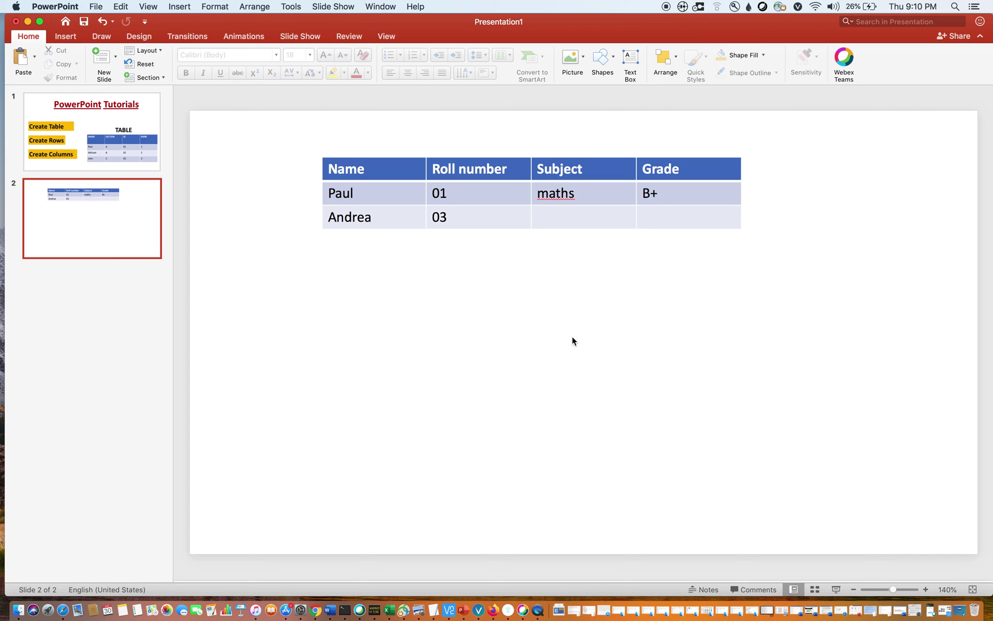
left_click(498, 202)
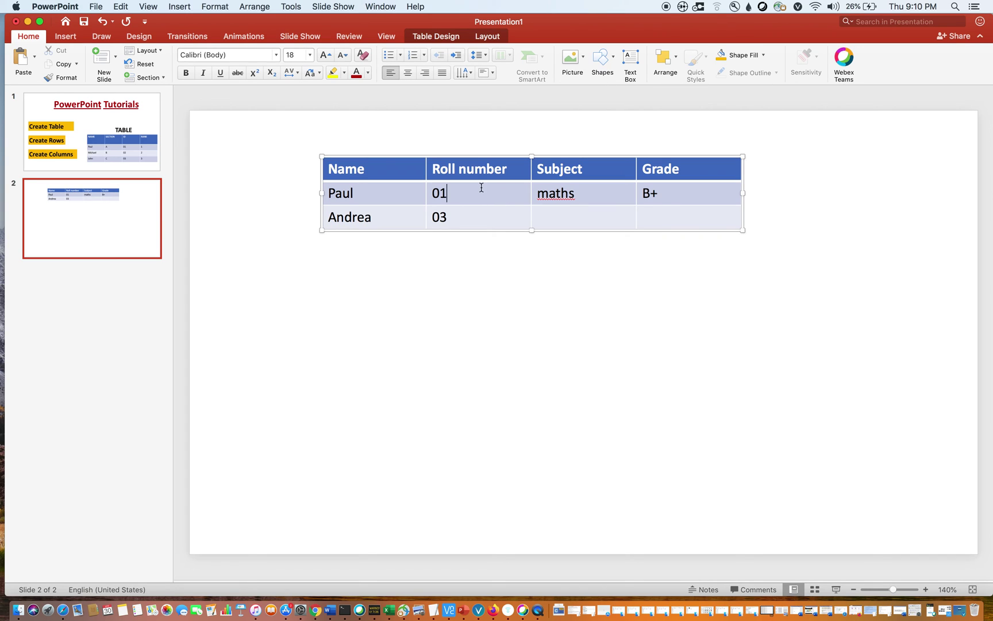
Set the 'Name' header text to 24 point font size.
double_click(353, 168)
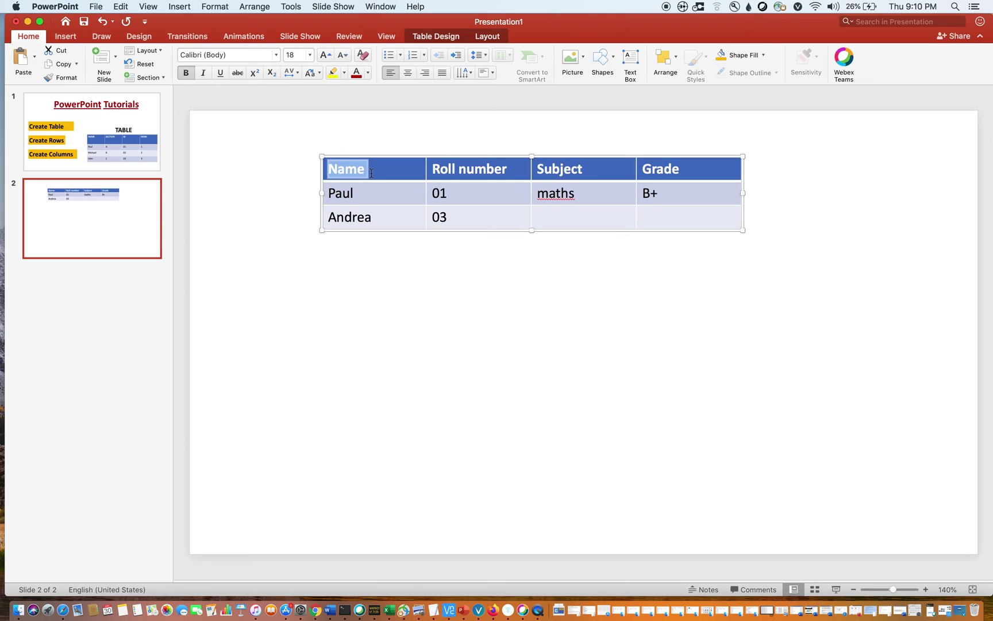
left_click(297, 57)
type("24")
key("Return")
left_click(385, 164)
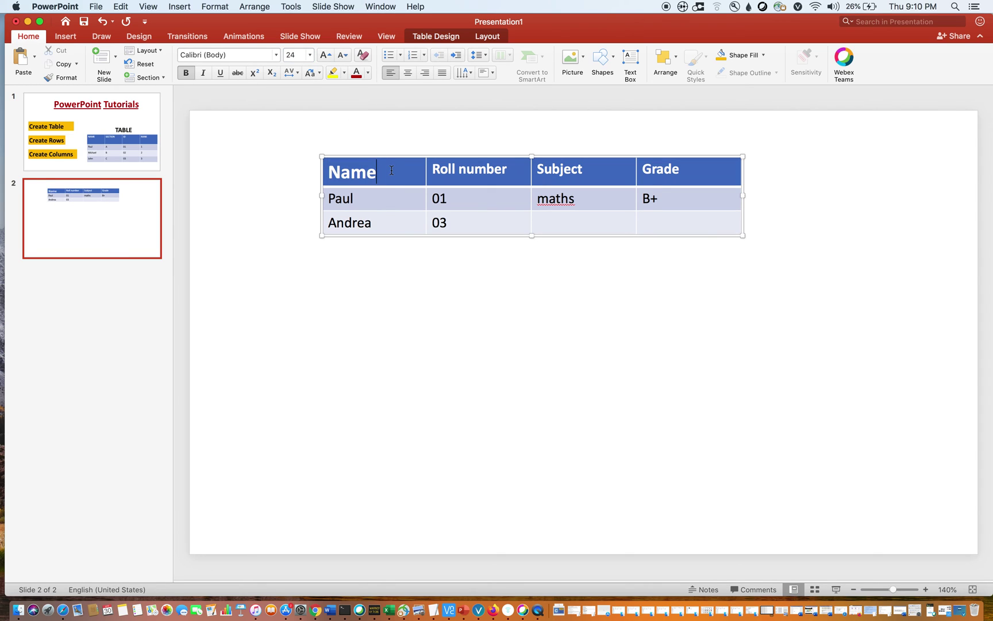
double_click(347, 171)
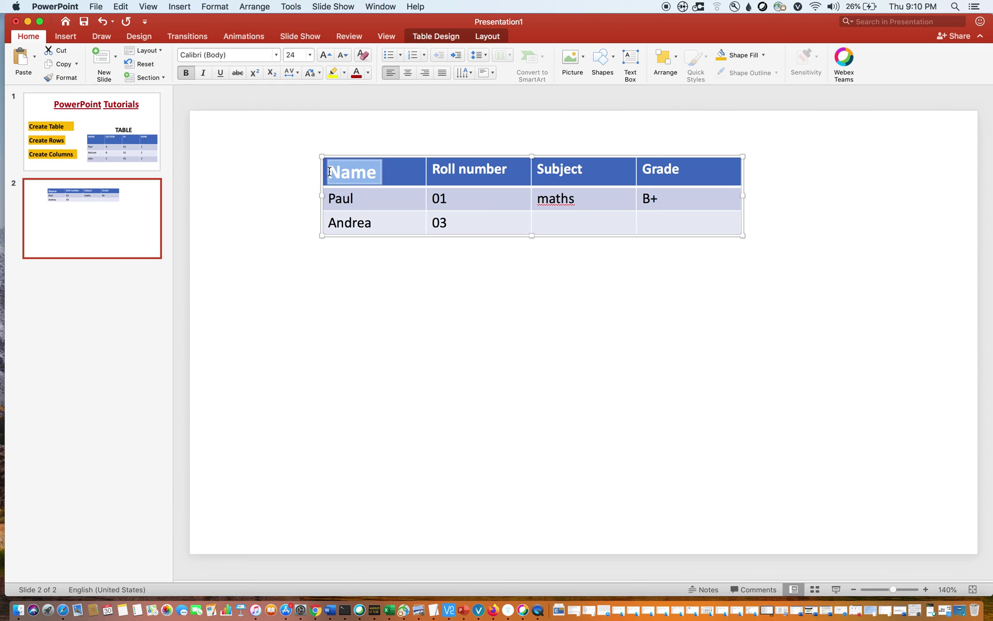
left_click(362, 198)
left_click(395, 178)
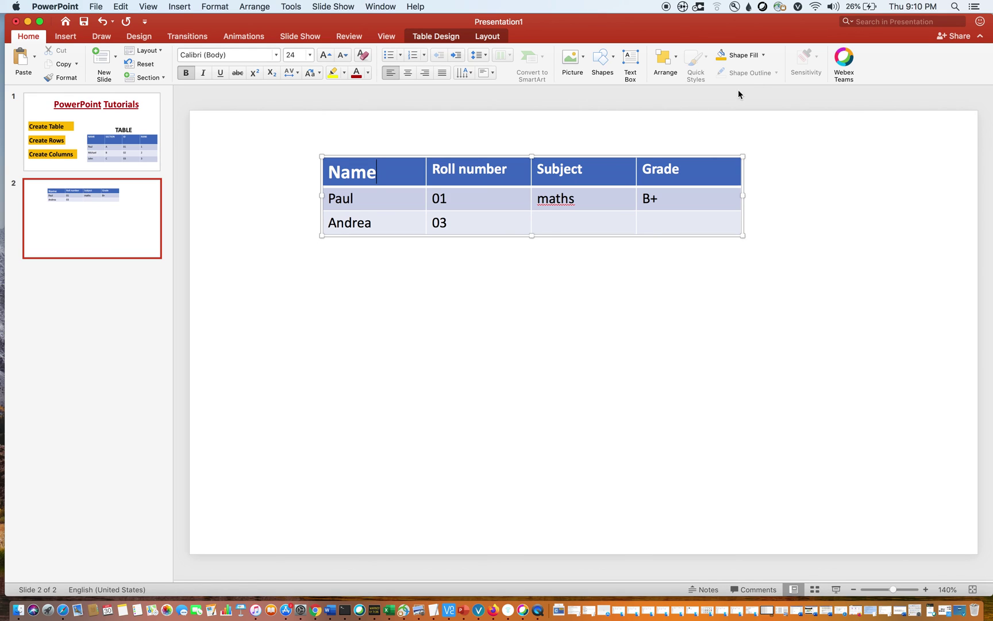
left_click(763, 55)
Change the Name header cell's fill from dark orange to yellow.
left_click(776, 152)
left_click(763, 55)
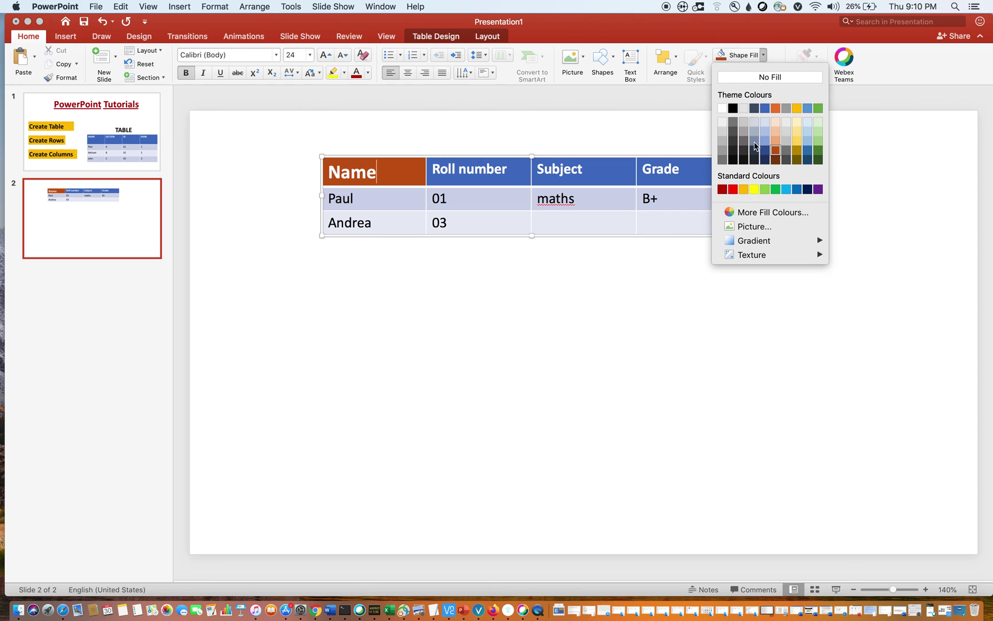
left_click(753, 189)
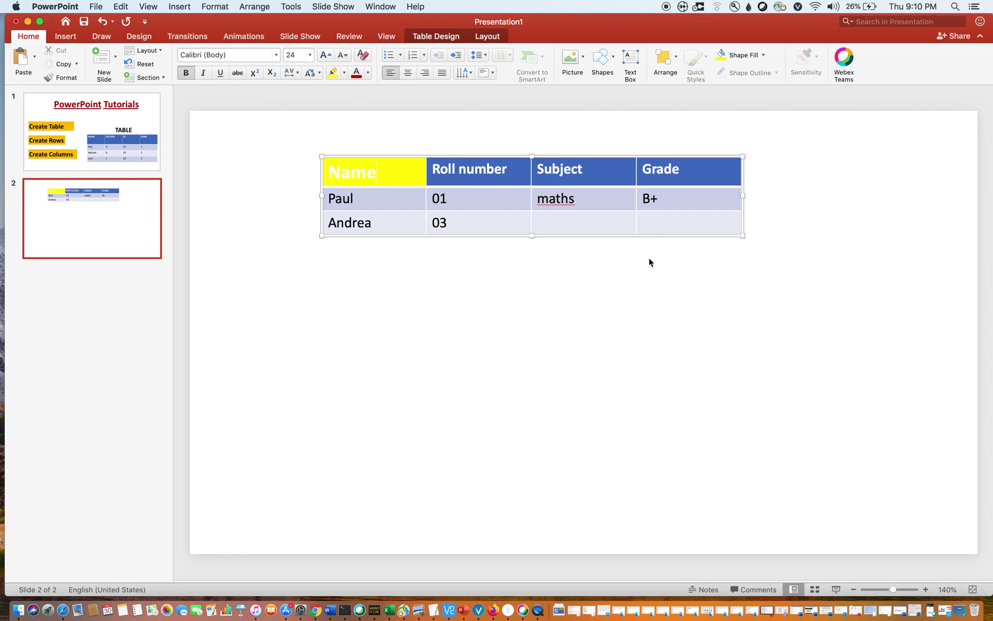
left_click_drag(672, 265, 397, 195)
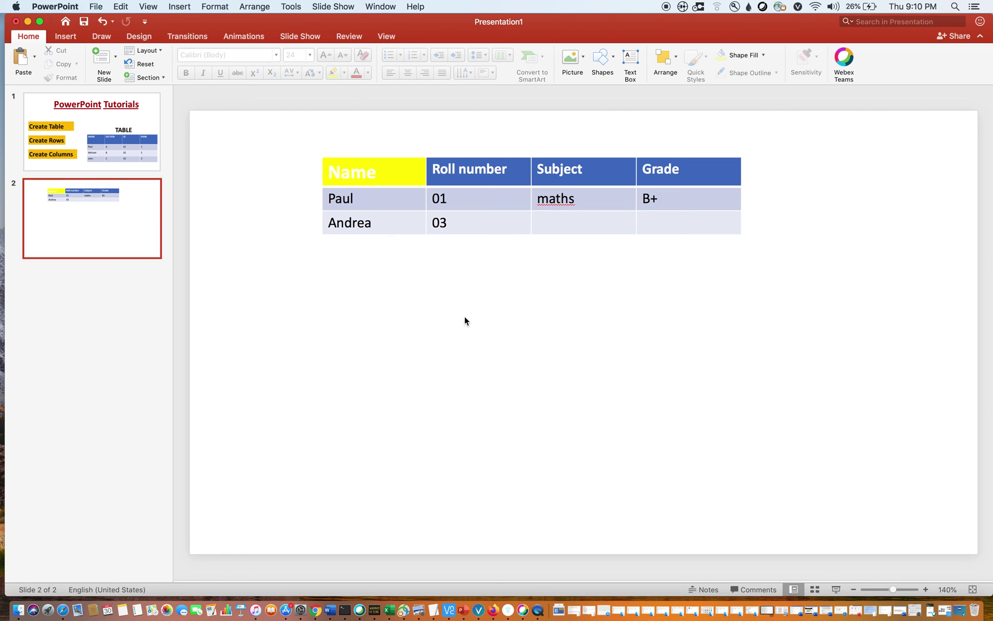